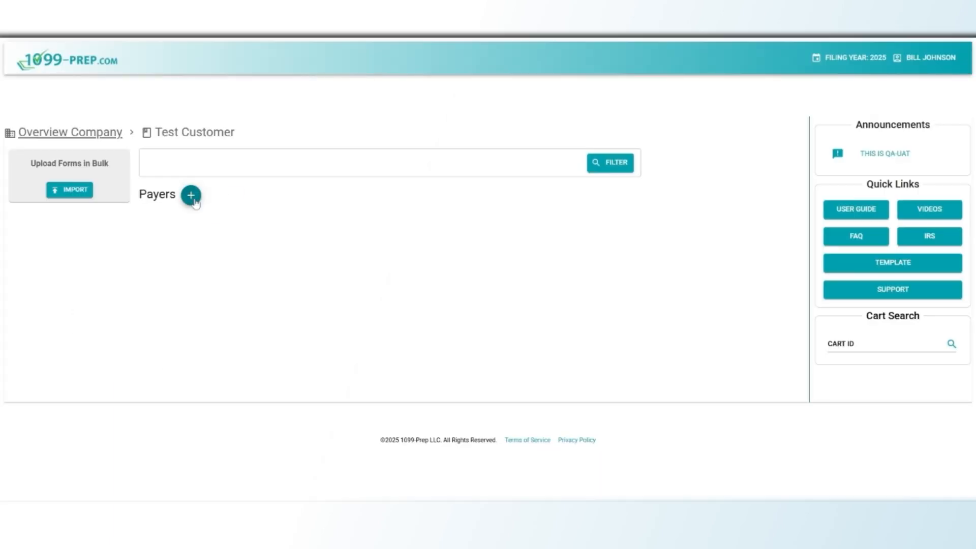
left_click(191, 196)
left_click(244, 284)
left_click(288, 318)
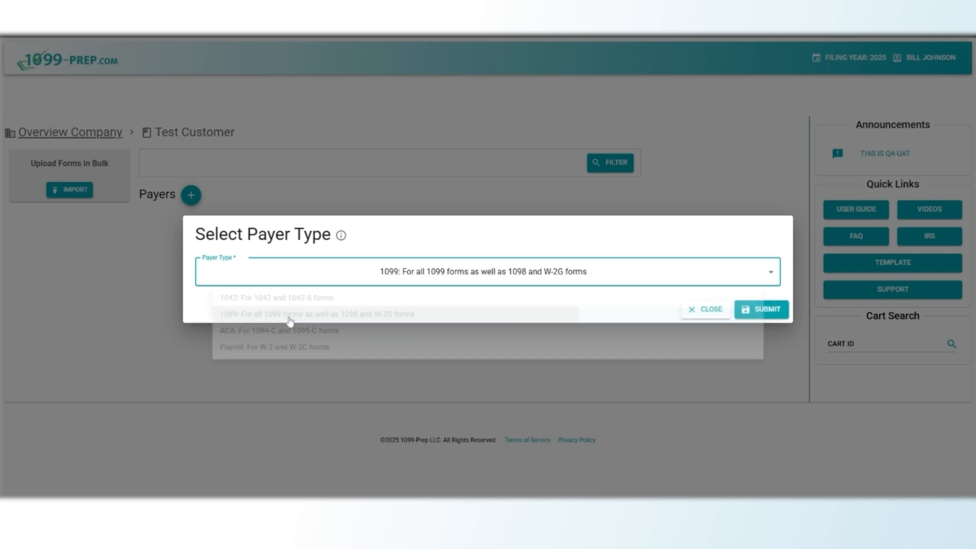
left_click(755, 311)
type("Test Company")
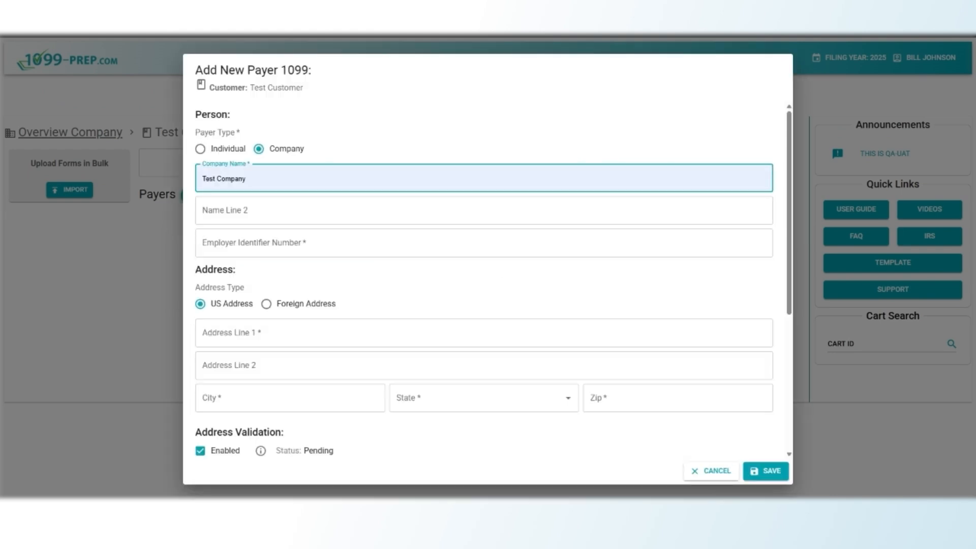
left_click(289, 243)
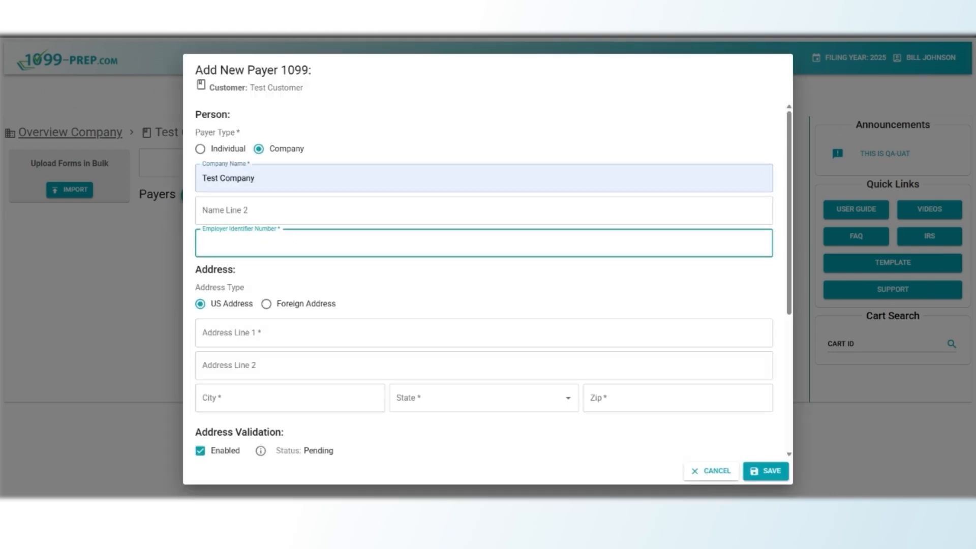
Enter the payer's address 123 Street St, Metuchen, New Jersey 08840, and its phone number.
left_click(295, 334)
left_click(291, 362)
left_click(289, 398)
left_click(464, 398)
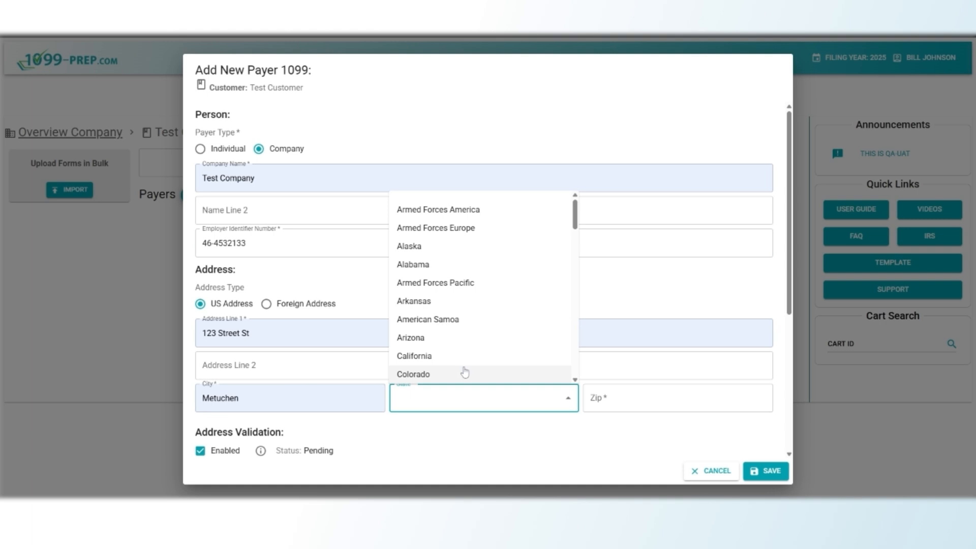
type("new")
left_click(418, 443)
key("Tab")
type("08840")
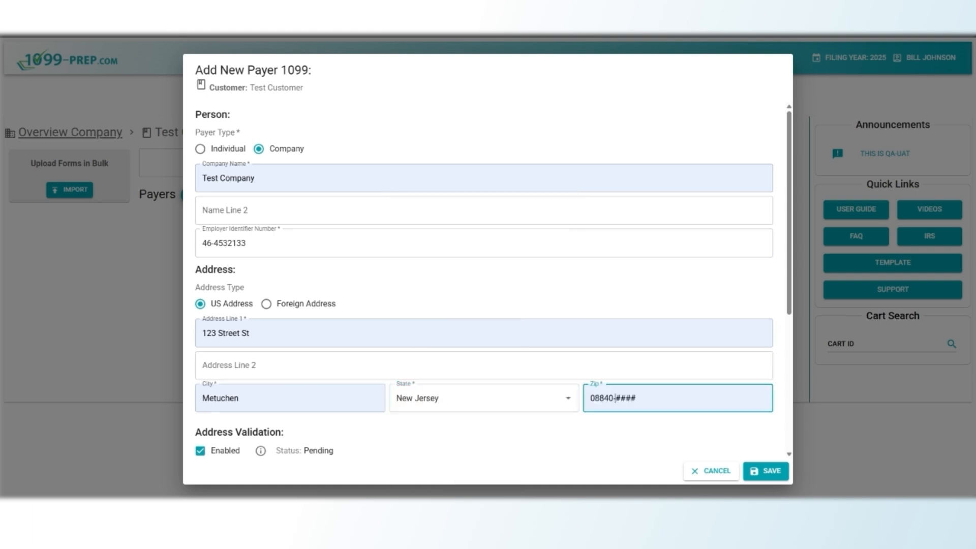
scroll(504, 442, "down", 5)
left_click(356, 401)
type("1234567890")
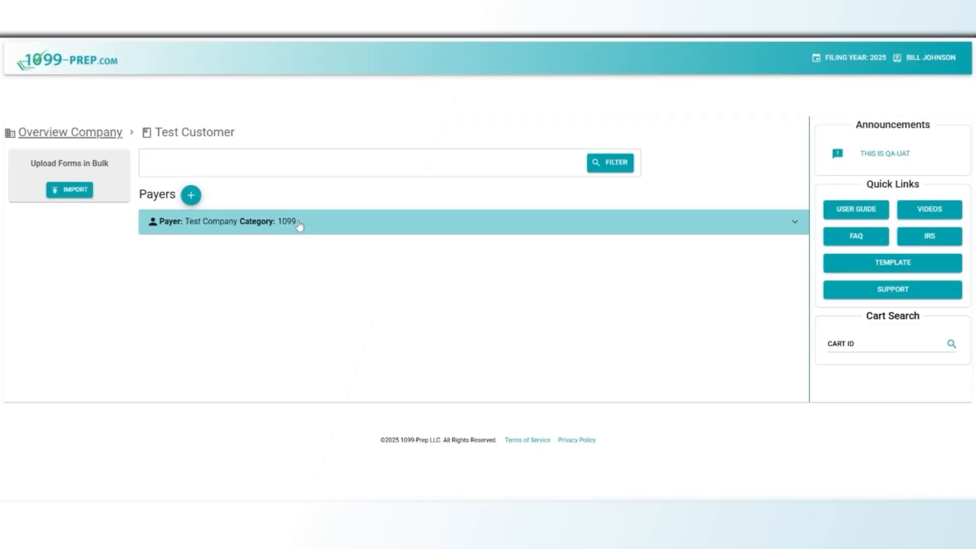
Add a recipient named Test Company under the payer with EIN 46-5656565.
left_click(299, 224)
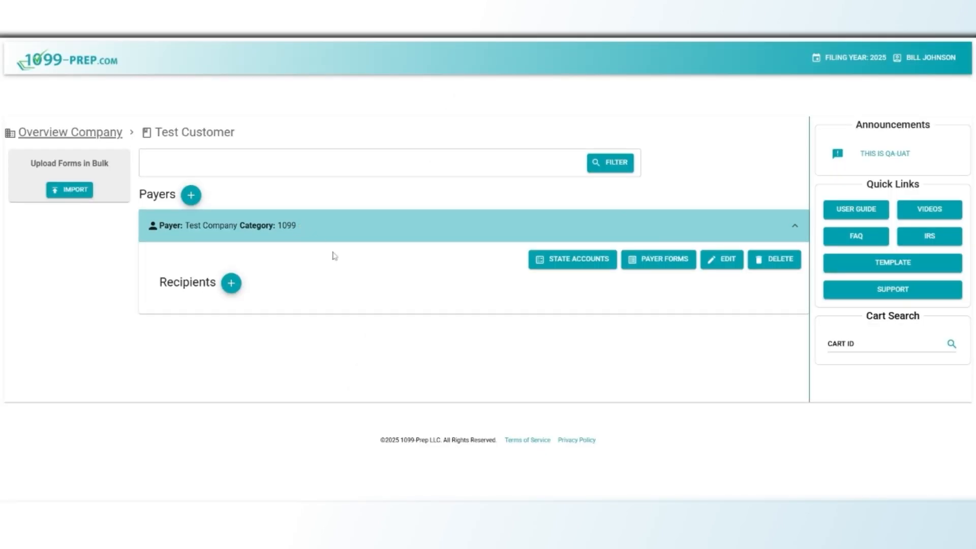
left_click(232, 283)
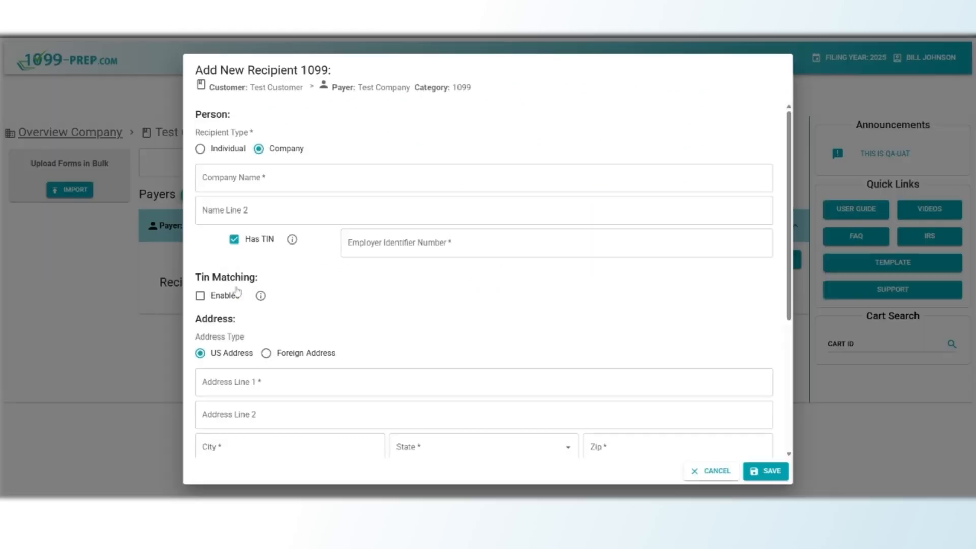
left_click(275, 178)
left_click(285, 204)
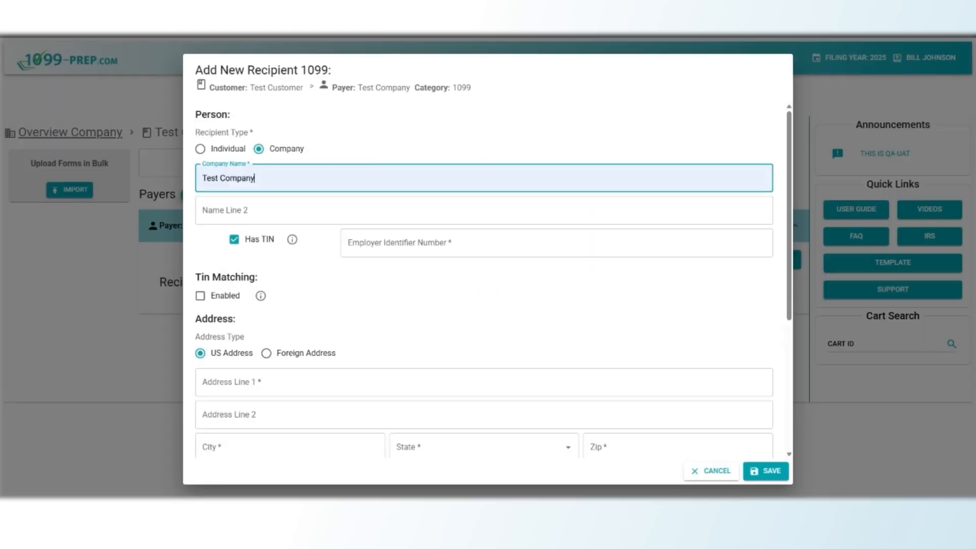
left_click(358, 244)
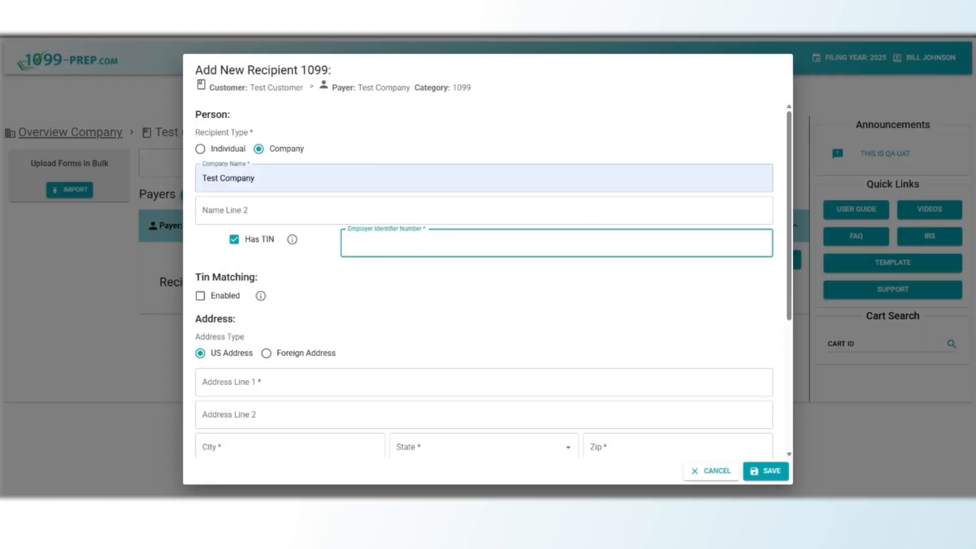
type("46-5656565")
Enter the recipient's street address 123 Street St and city Metuchen.
left_click(357, 328)
left_click(295, 383)
left_click(281, 401)
scroll(281, 401, "down", 2)
left_click(283, 346)
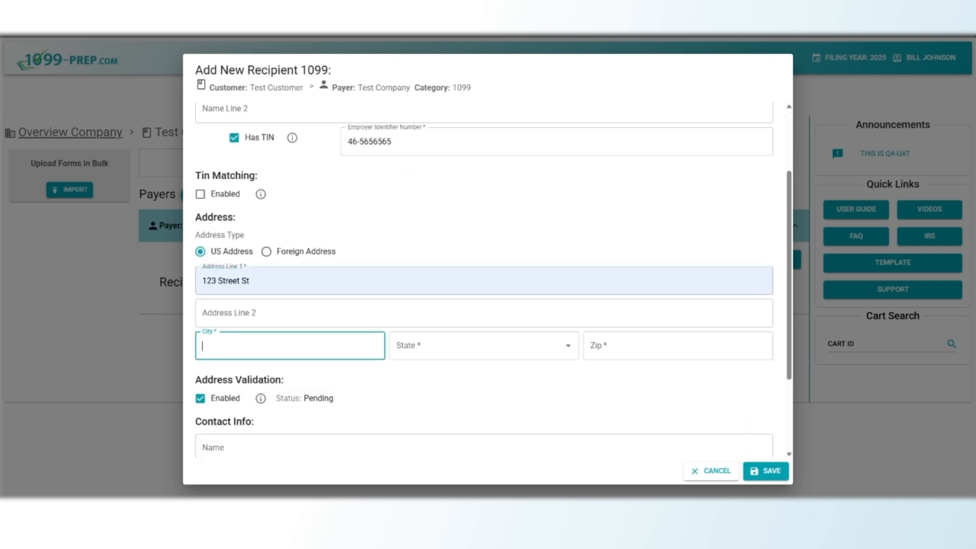
left_click(289, 370)
Set the recipient's state to New Jersey and zip to 08840, then expand the recipient.
left_click(433, 346)
type("new")
left_click(429, 392)
left_click(623, 346)
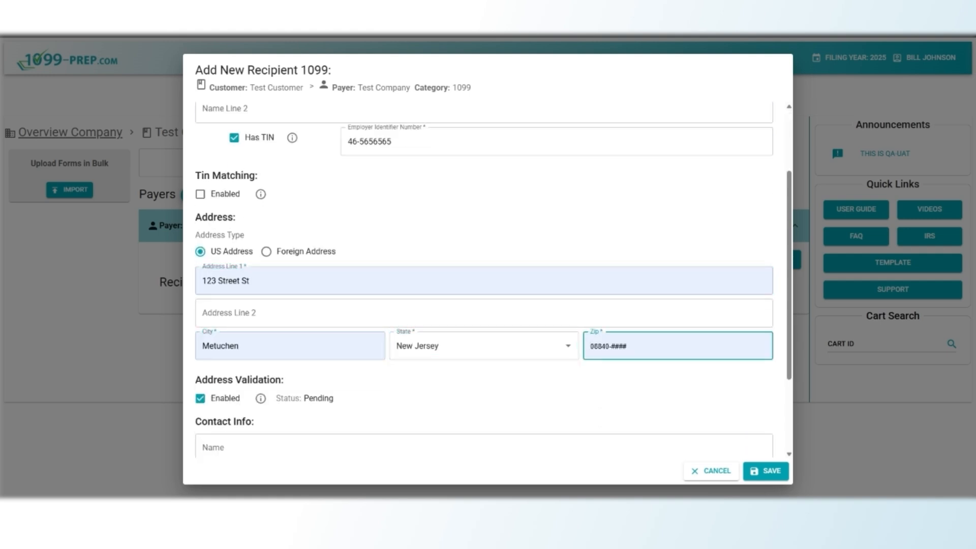
left_click(621, 374)
scroll(506, 385, "down", 2)
scroll(312, 366, "up", 4)
scroll(312, 367, "down", 1)
scroll(422, 374, "down", 3)
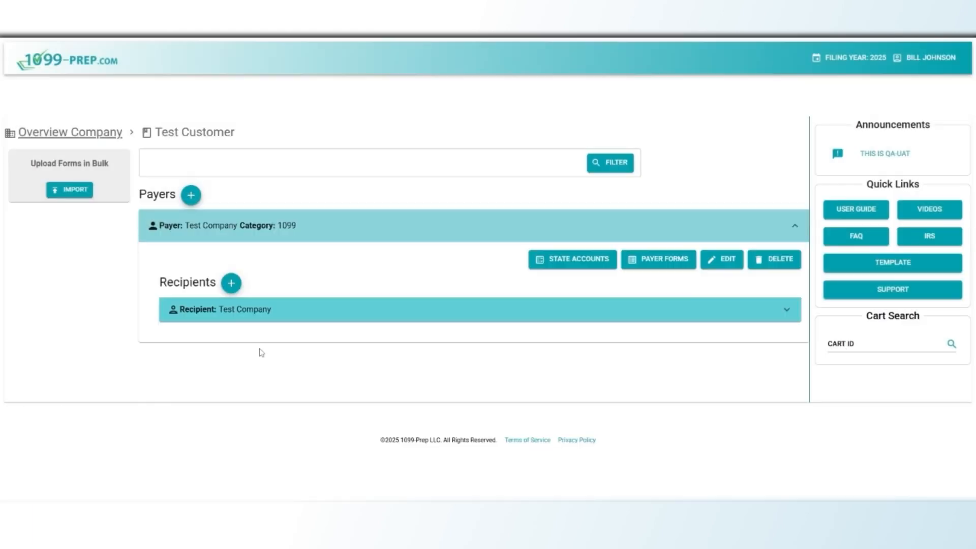
left_click(272, 314)
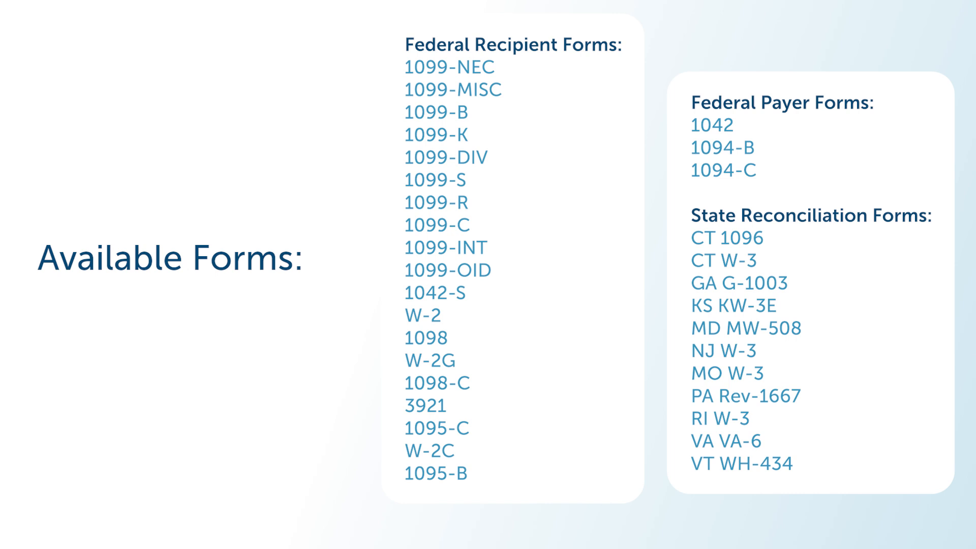
Create a 1099-NEC form for the recipient, entering 200,000 and saving.
left_click(230, 353)
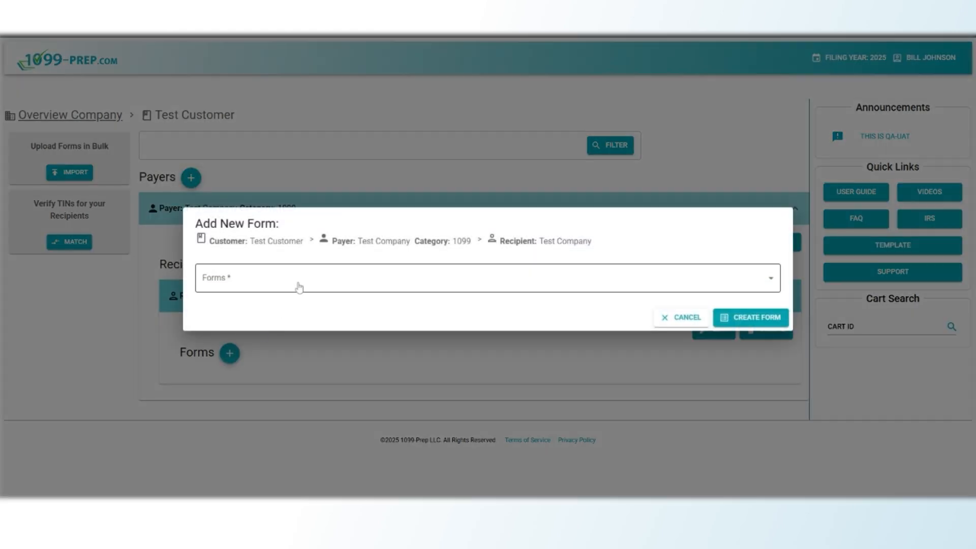
left_click(299, 284)
left_click(286, 387)
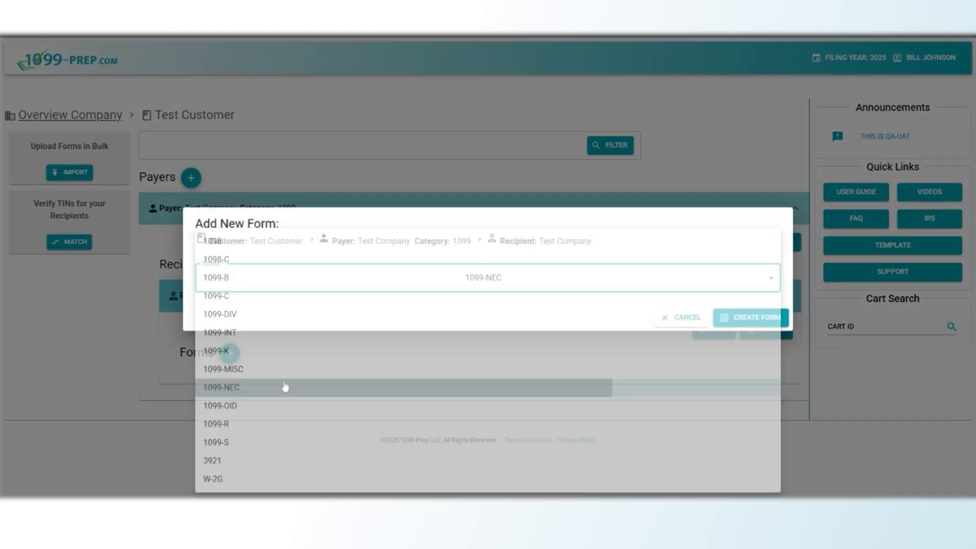
left_click(723, 319)
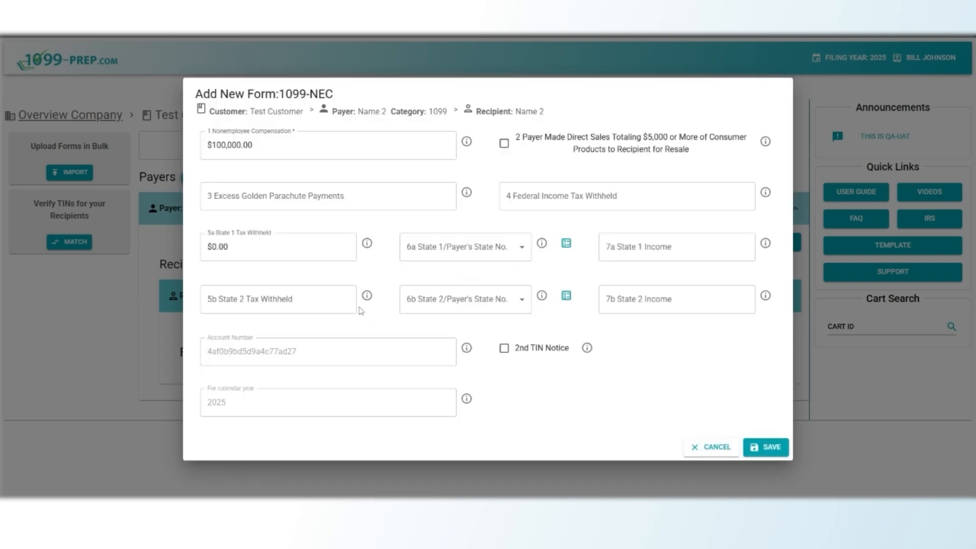
left_click(229, 247)
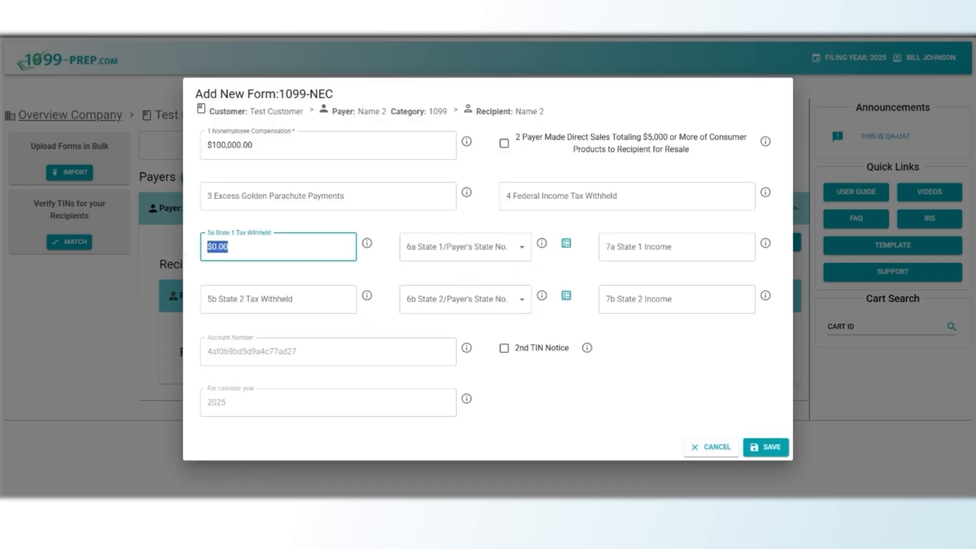
type("200,000")
left_click(753, 448)
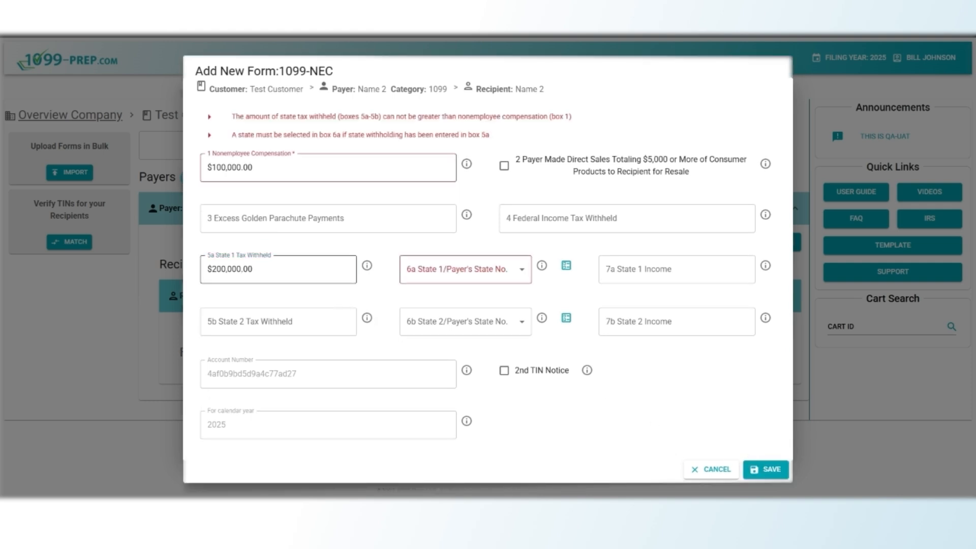
Change box 5a state tax withheld to 0 and save the form.
left_click_drag(253, 270, 200, 272)
type("0")
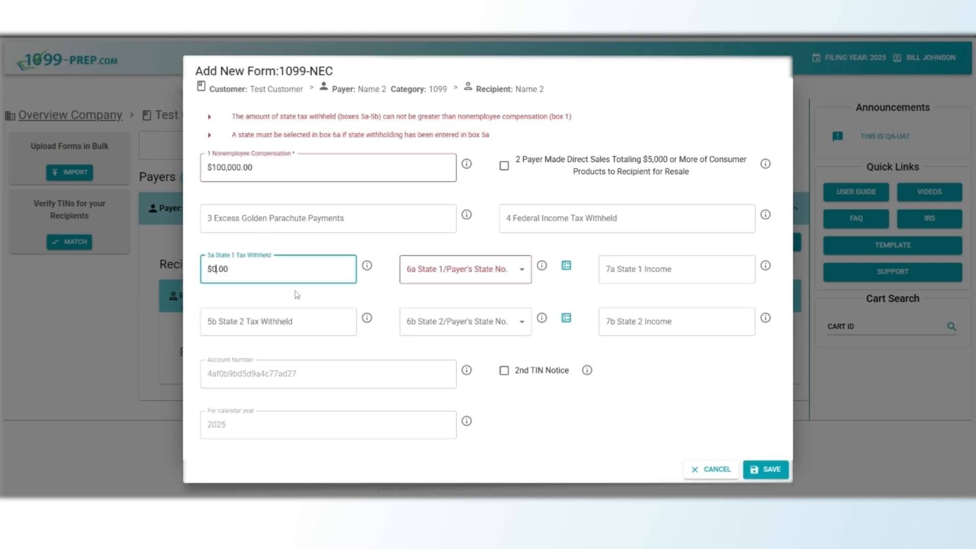
left_click(390, 326)
left_click(758, 468)
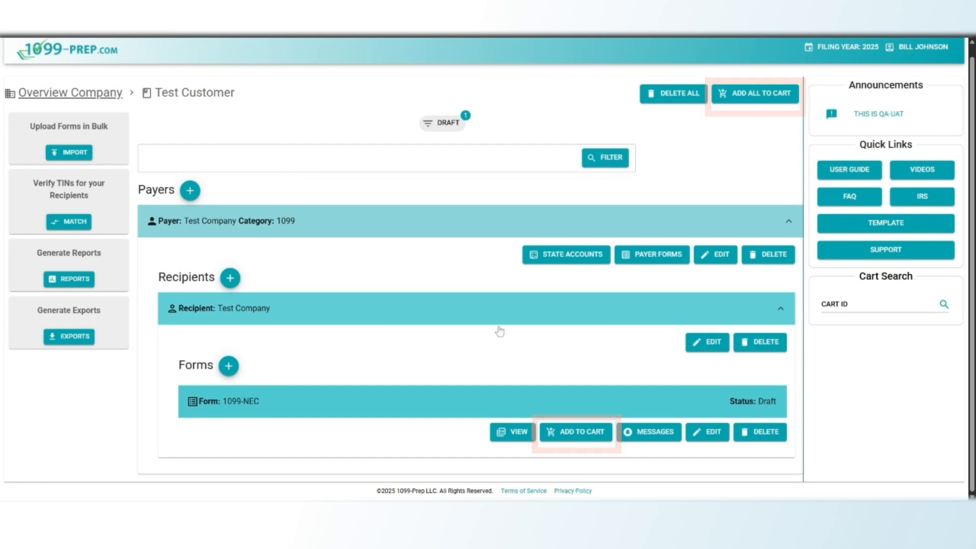
Add the 1099-NEC form to the cart and open the cart.
left_click(560, 435)
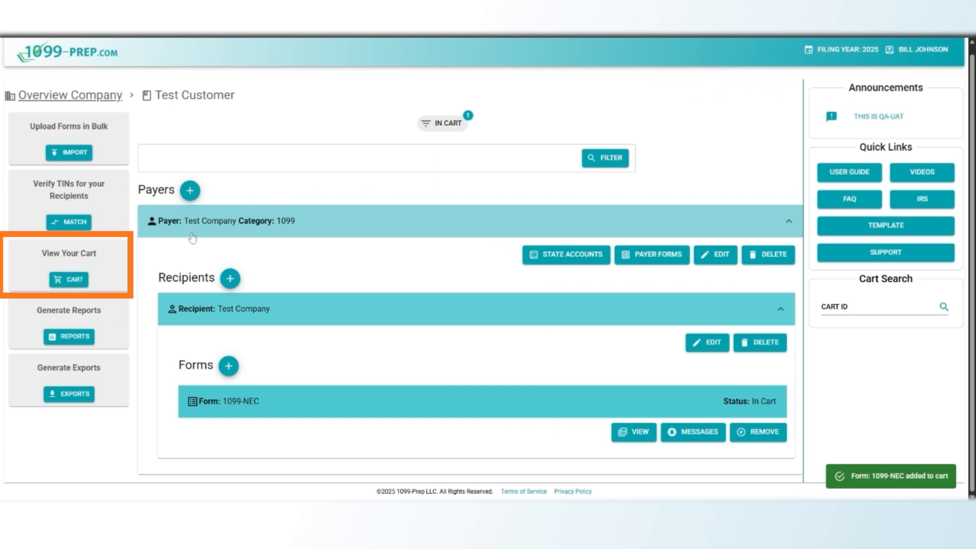
left_click(78, 286)
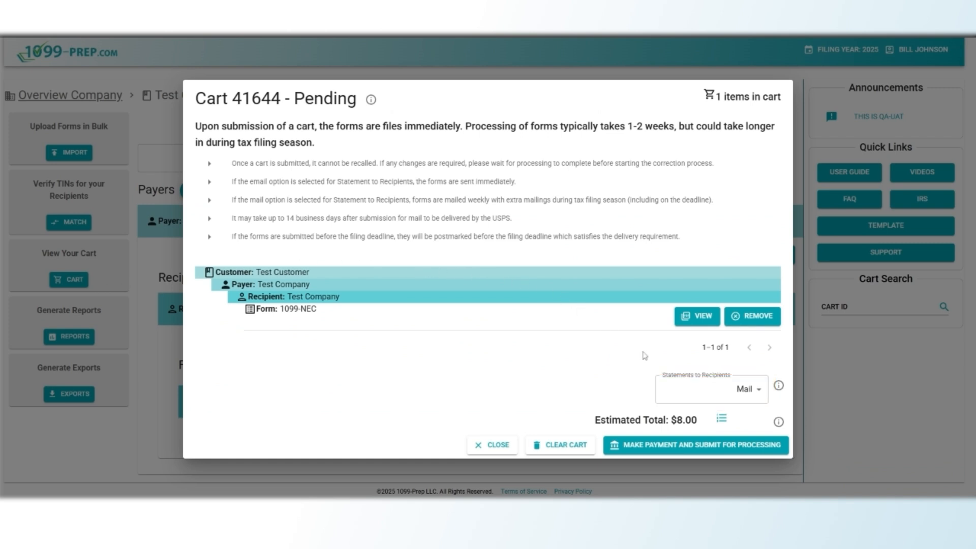
Set Statements to Recipients delivery to Mail.
left_click(748, 394)
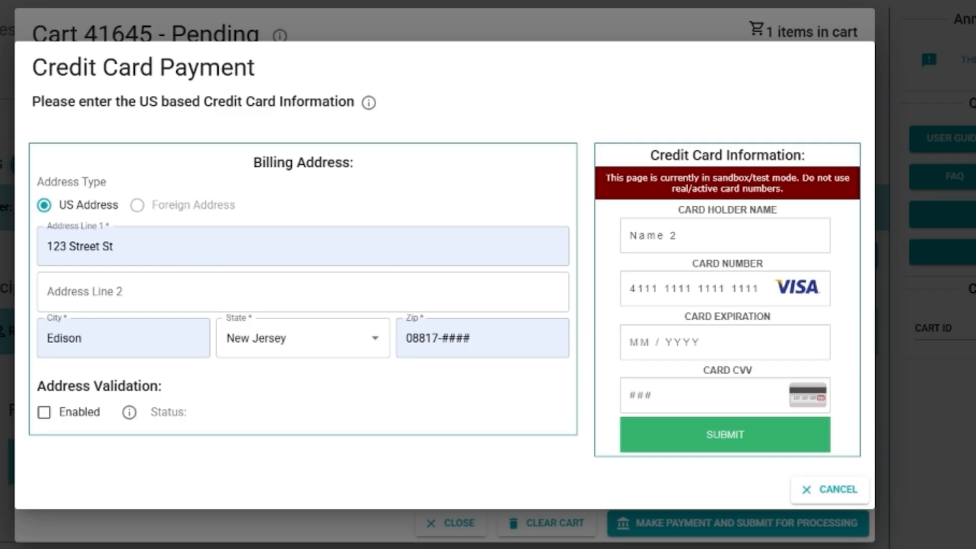
Enter the payment card's expiration date.
left_click(631, 342)
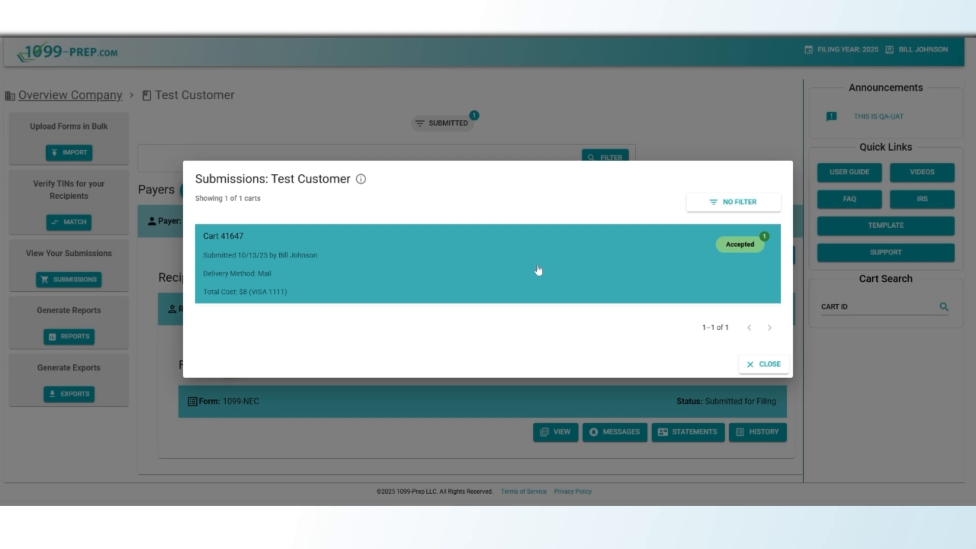
View the details of the accepted Cart 41647.
left_click(539, 270)
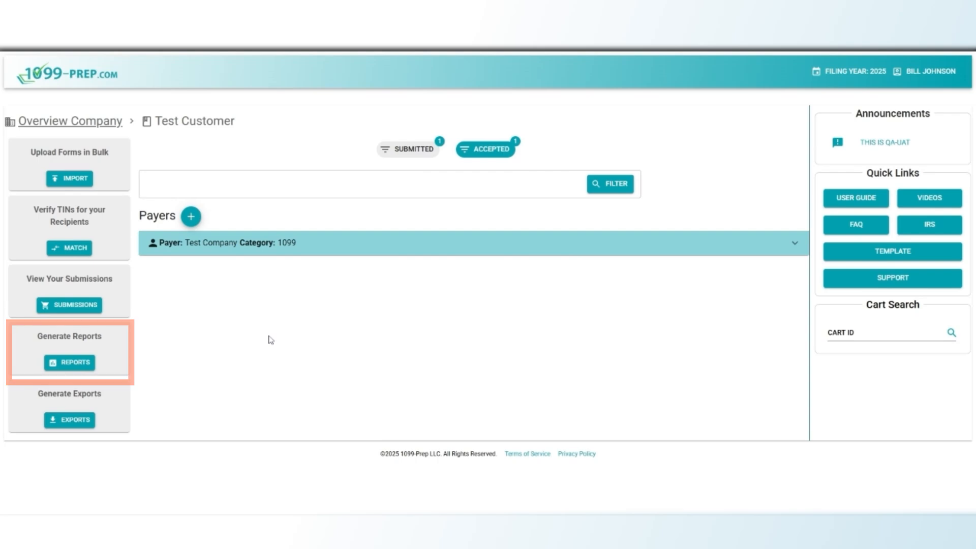
Start a Final Forms report for Test Customer covering all payers.
left_click(72, 362)
left_click(304, 257)
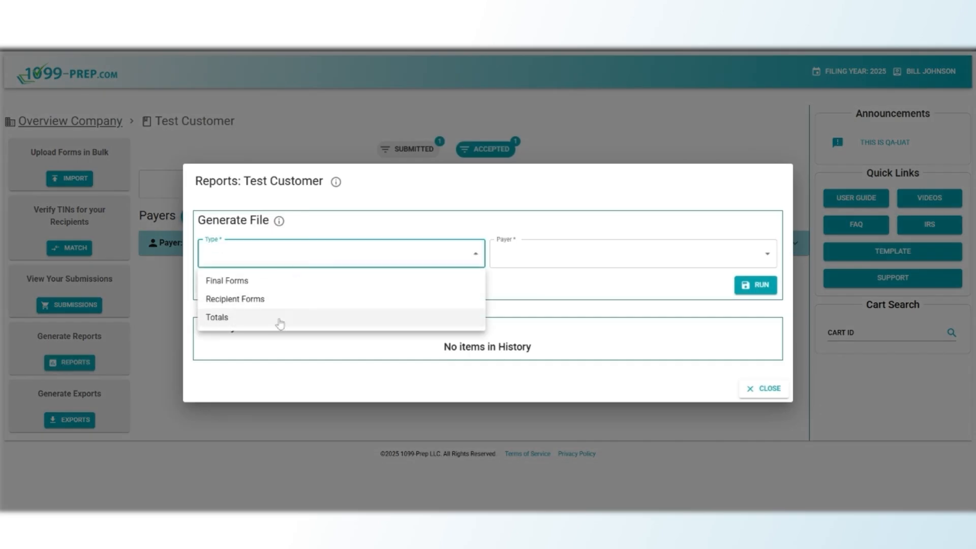
left_click(282, 289)
left_click(539, 262)
left_click(529, 285)
left_click(463, 292)
left_click(756, 285)
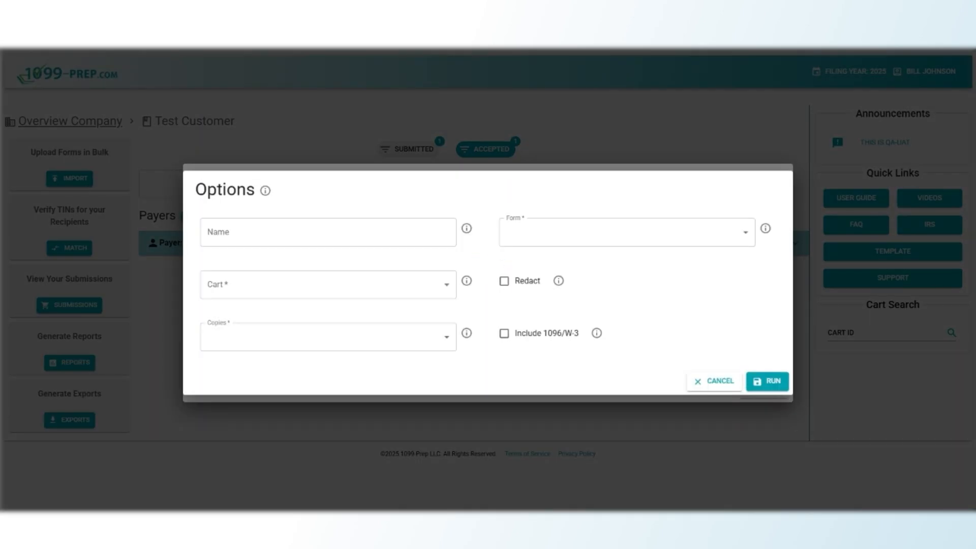
Name the report 'Name 2', choose Cart 41647, all copies and Form 1099-NEC, and run it.
type("Name 2")
left_click(305, 285)
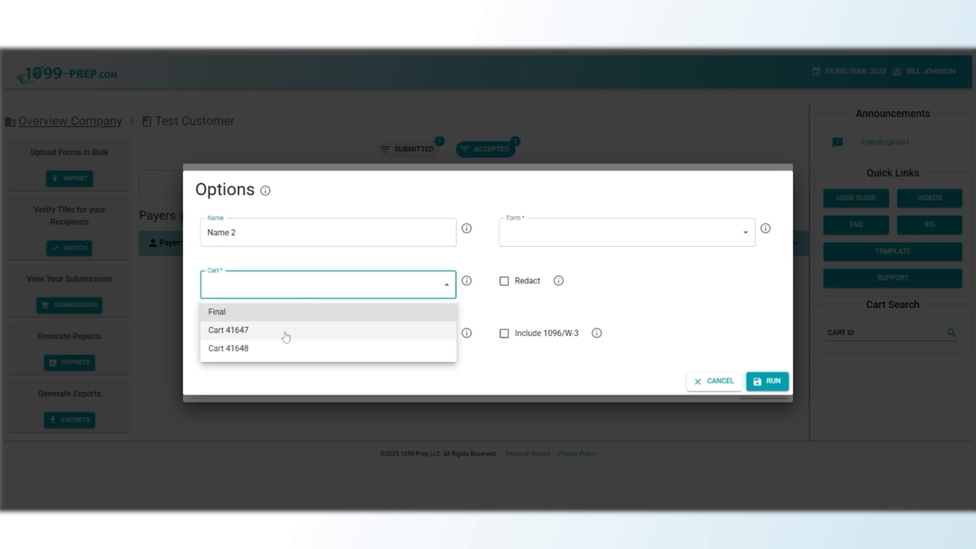
left_click(283, 329)
left_click(283, 337)
left_click(272, 369)
scroll(272, 377, "down", 3)
left_click(554, 233)
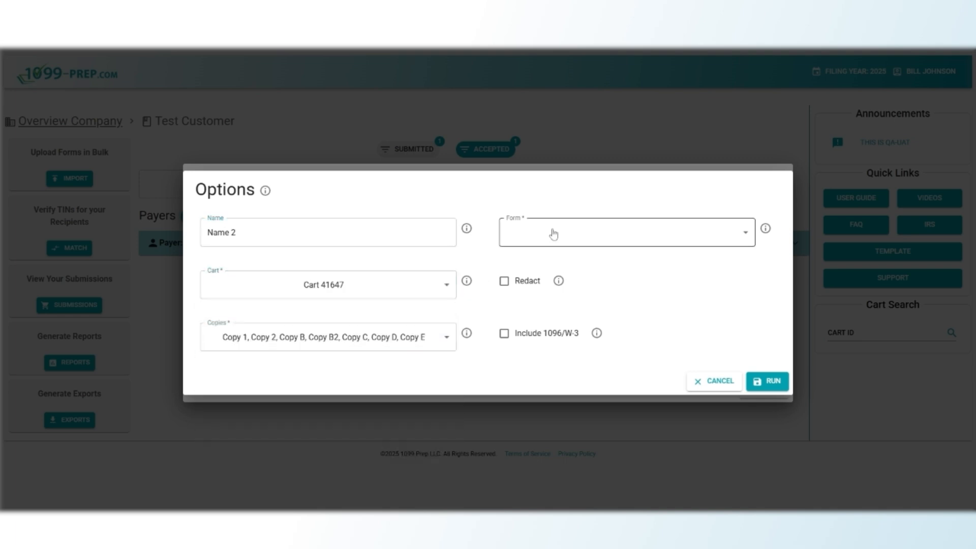
left_click(554, 233)
left_click(541, 264)
left_click(645, 337)
left_click(767, 382)
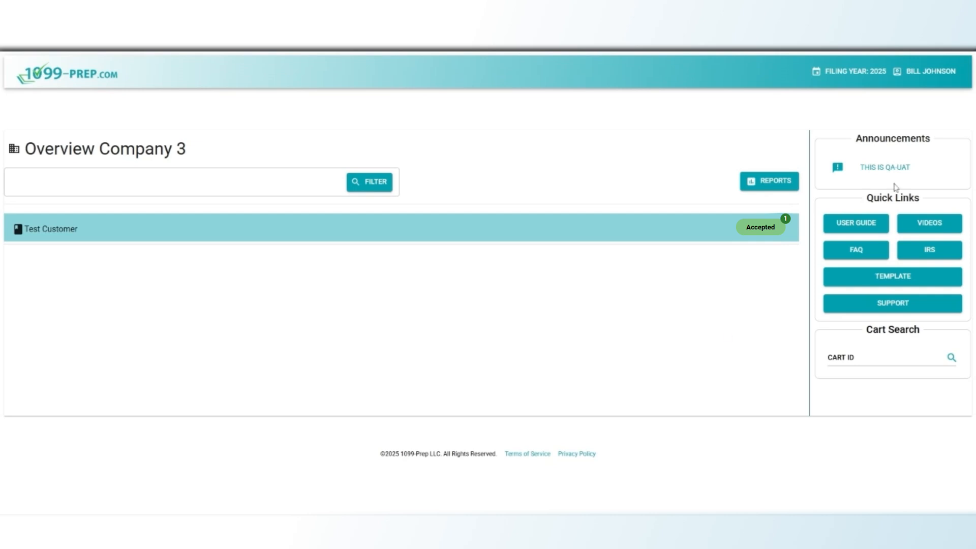
Go to User Management from the account menu in the header.
left_click(913, 76)
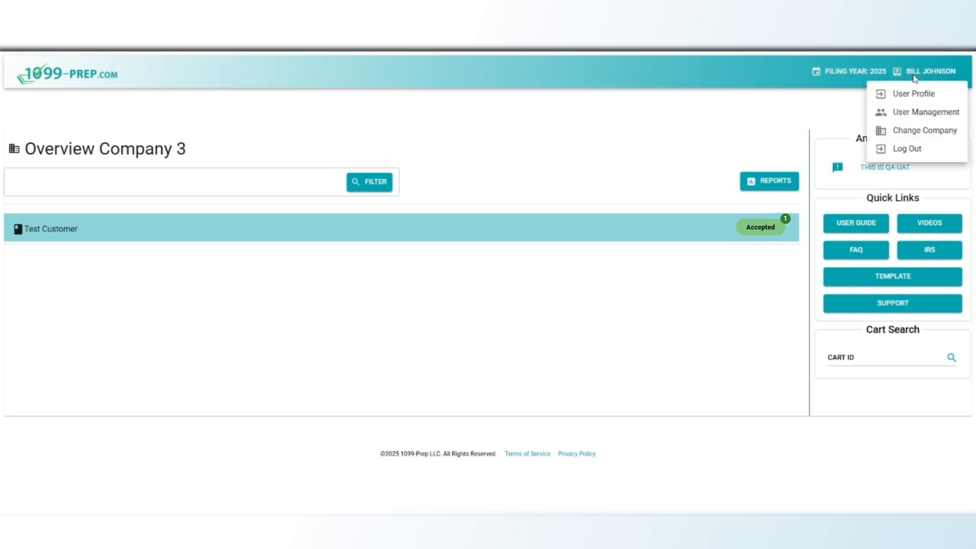
left_click(910, 118)
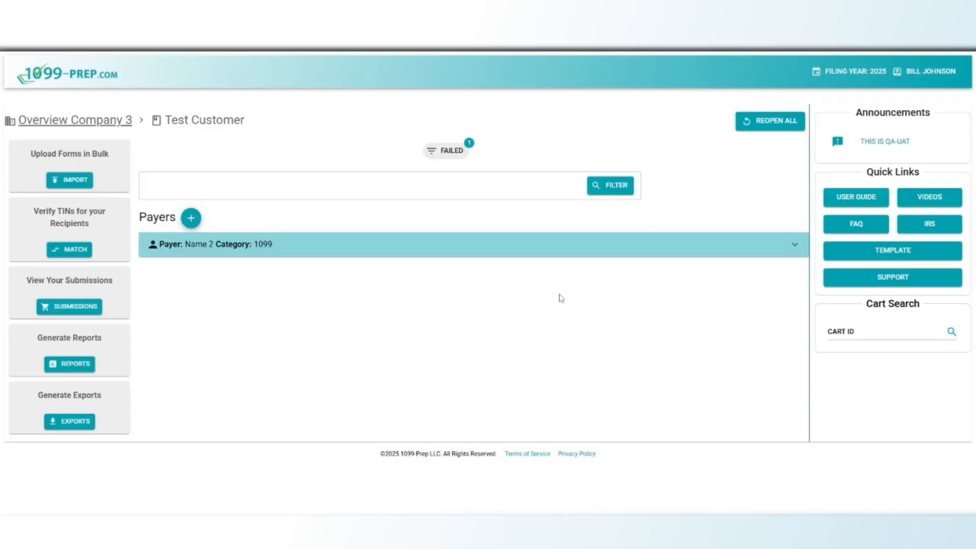
Look through the available filing years without changing from 2025.
left_click(821, 77)
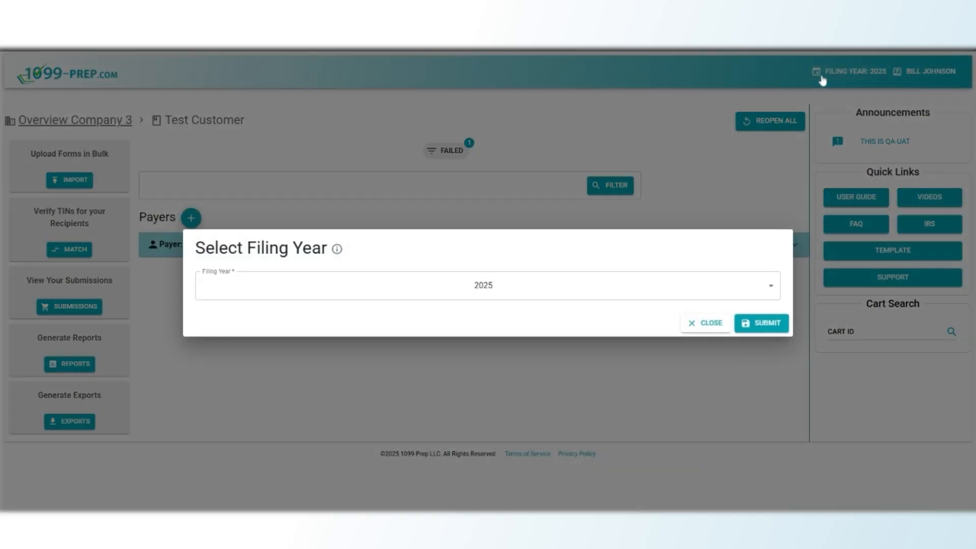
left_click(647, 288)
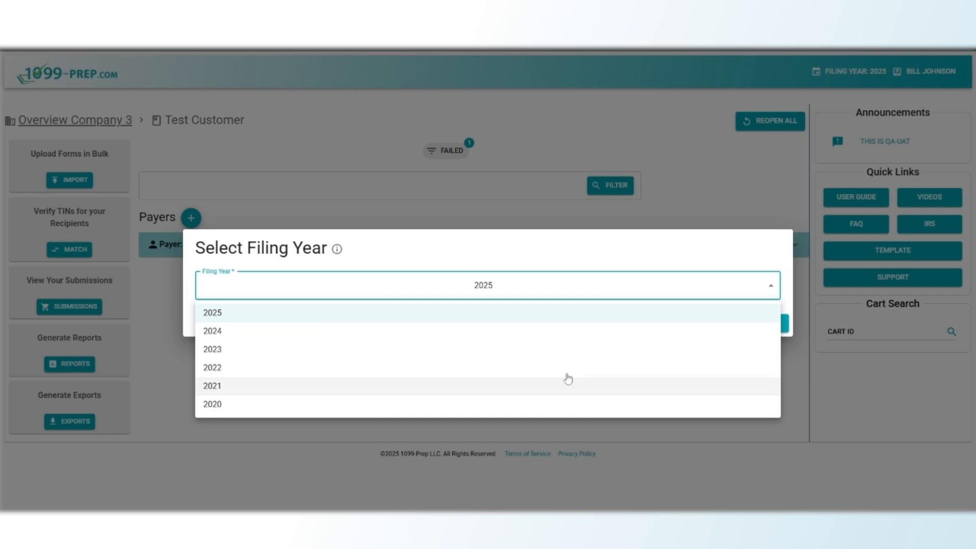
left_click(639, 256)
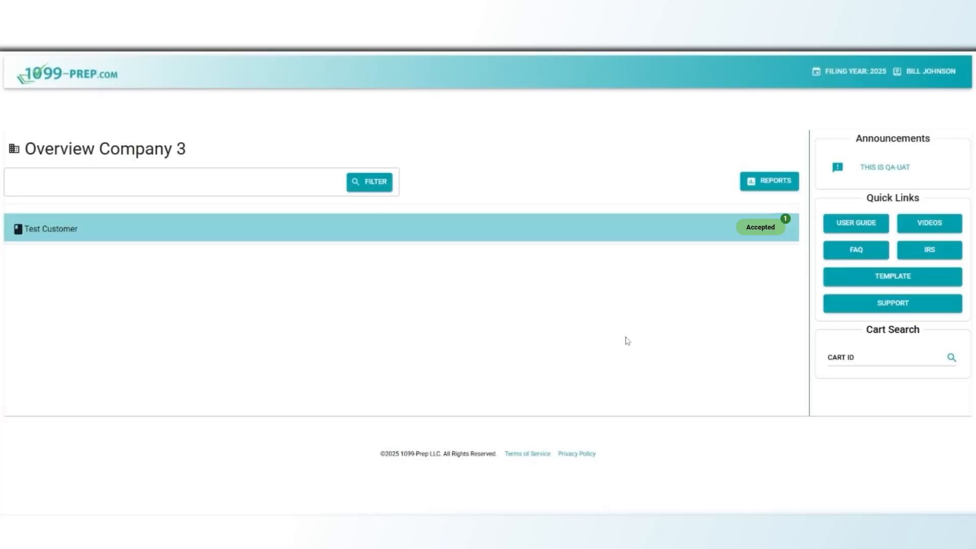